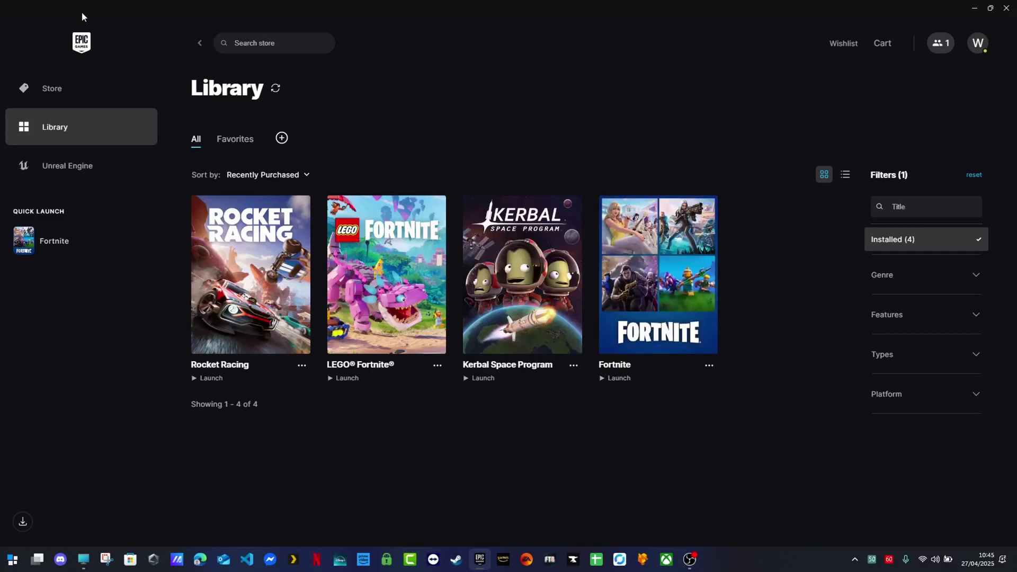
- From the library, open Fortnite's Manage settings and reveal its D:\EpicGames\Games\Fortnite folder
click(69, 90)
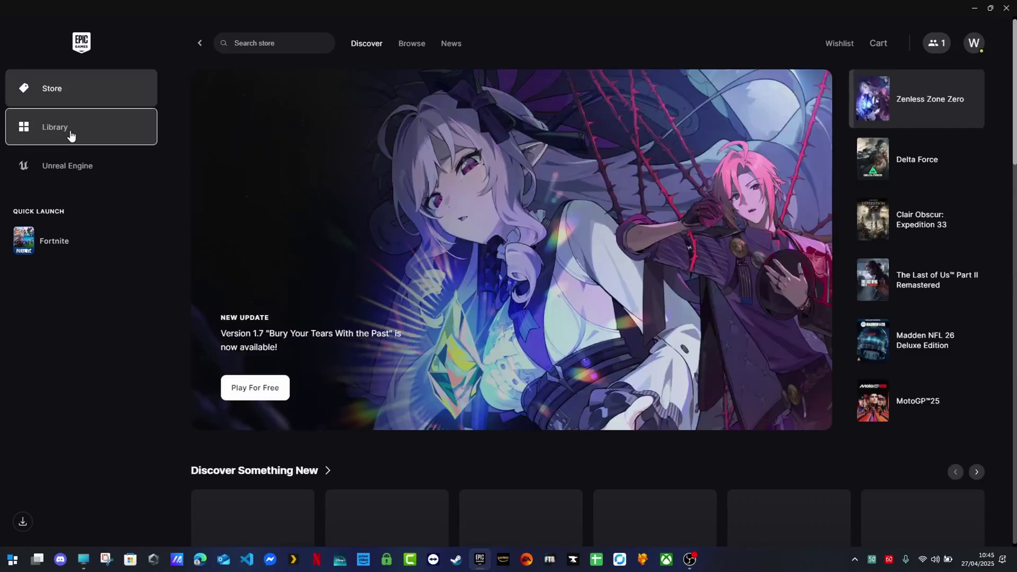
click(71, 135)
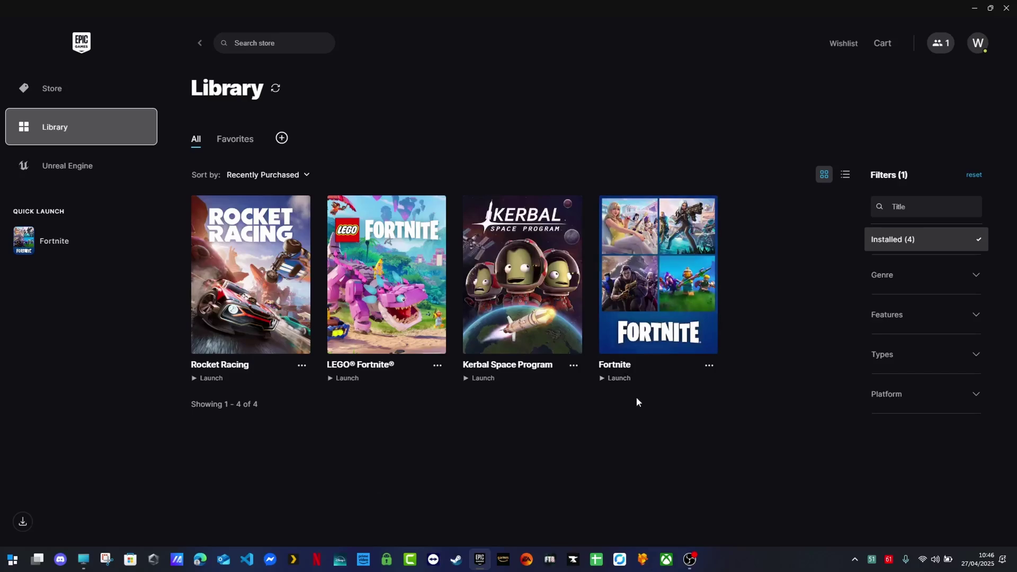
click(709, 365)
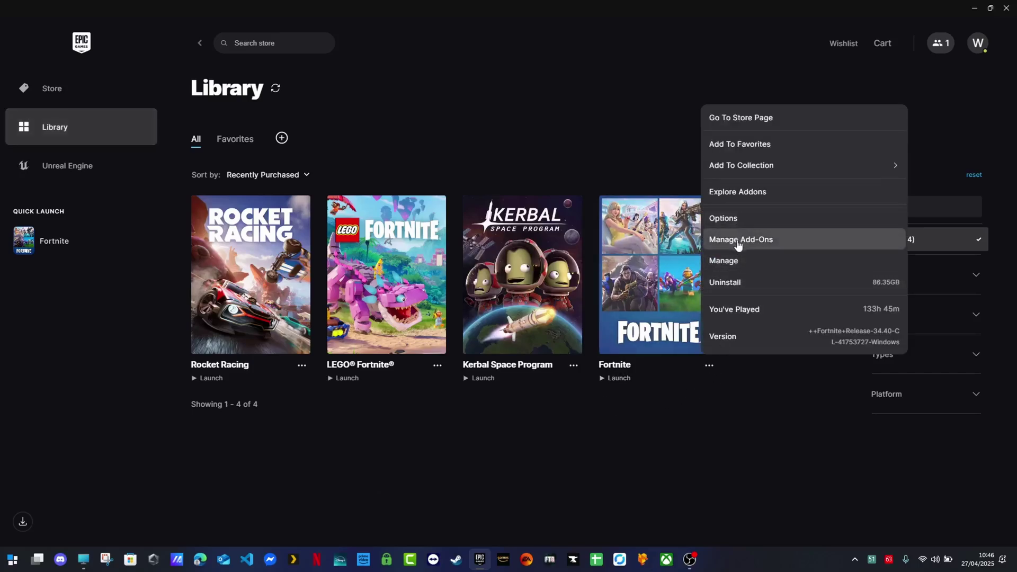
click(738, 261)
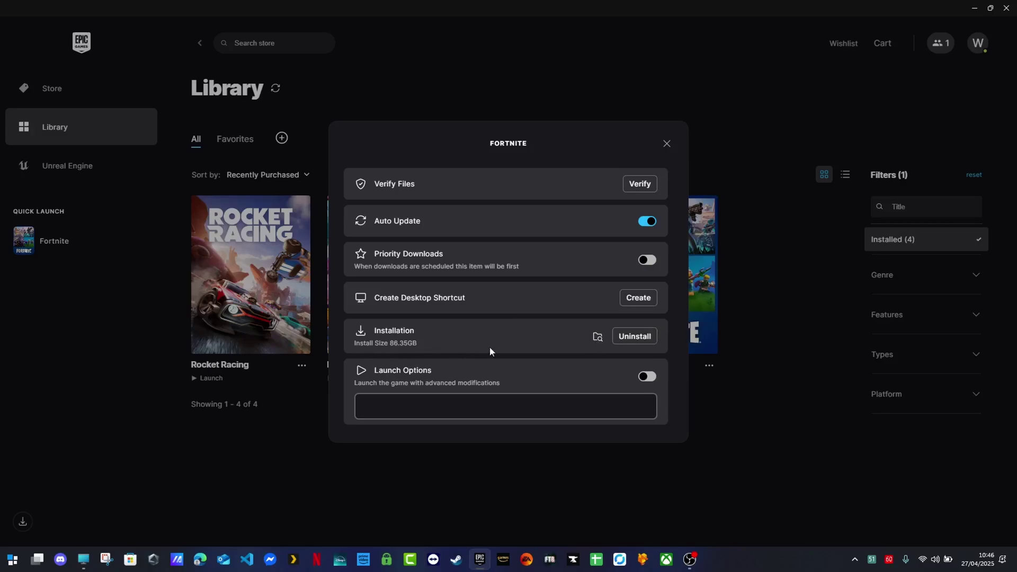
click(597, 337)
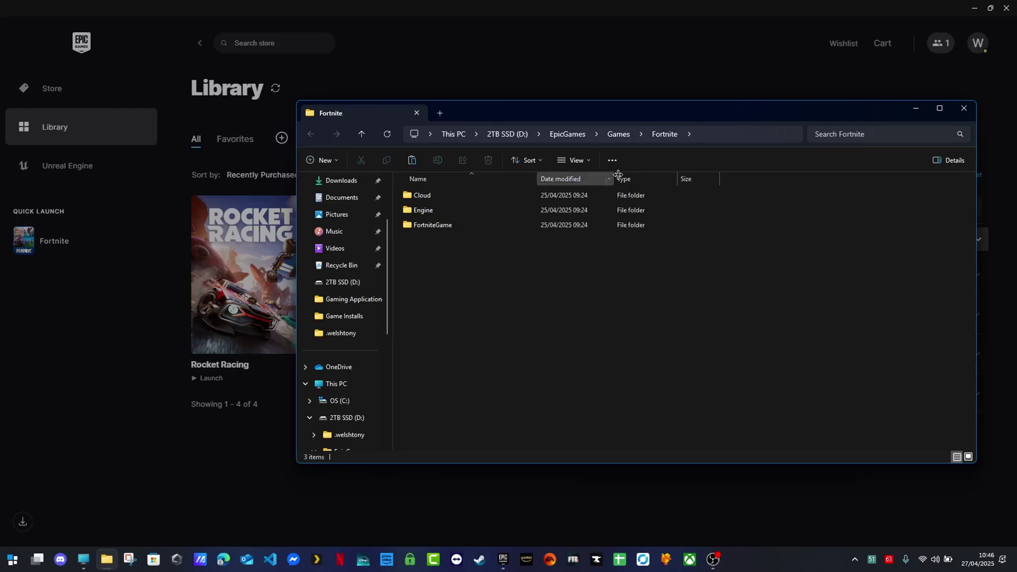
- Copy the Fortnite folder from D:\EpicGames\Games
click(619, 134)
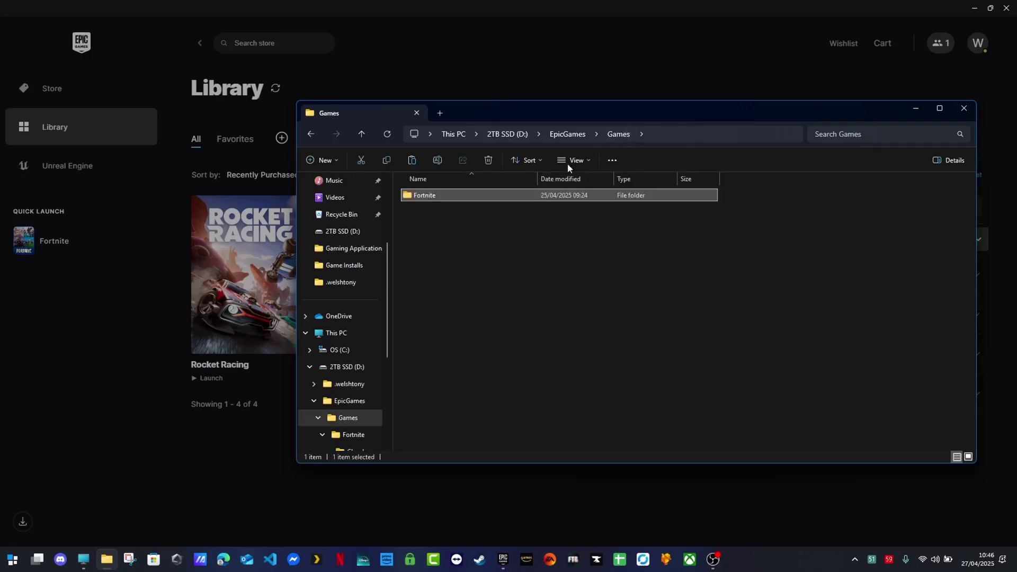
right_click(436, 196)
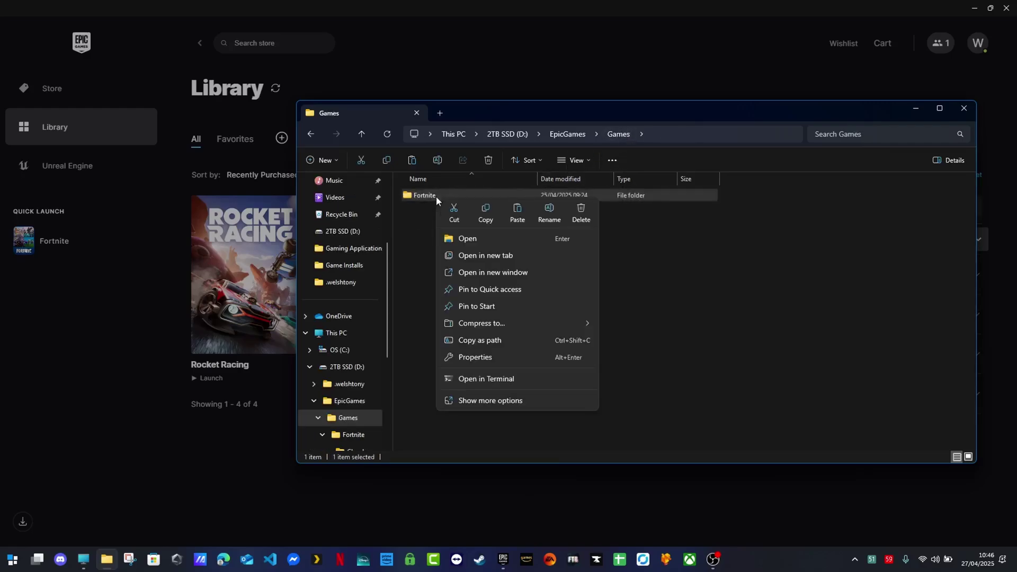
click(489, 212)
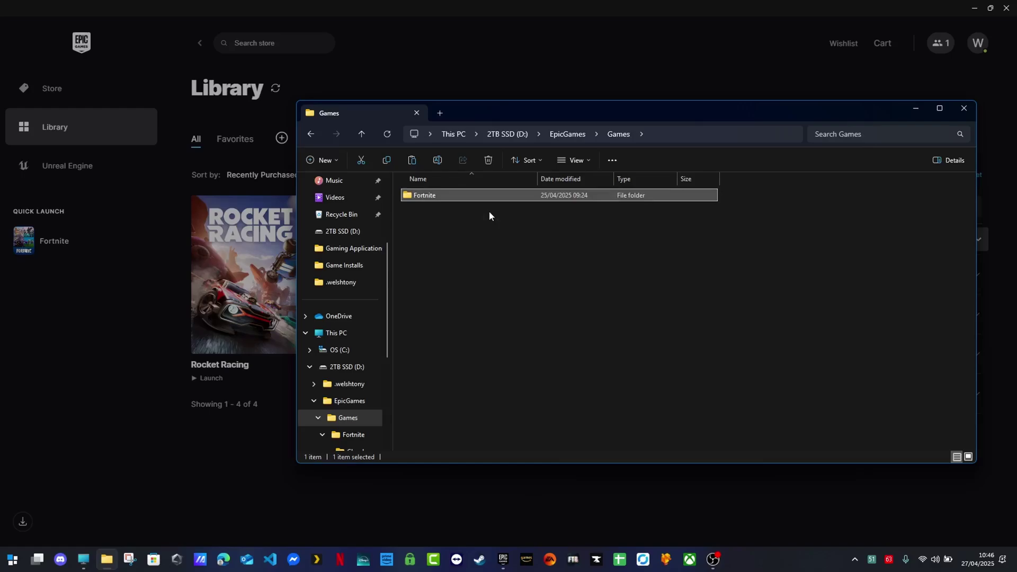
- Paste it into D:\.welshtony\Epic Backup\Epic Games
click(510, 135)
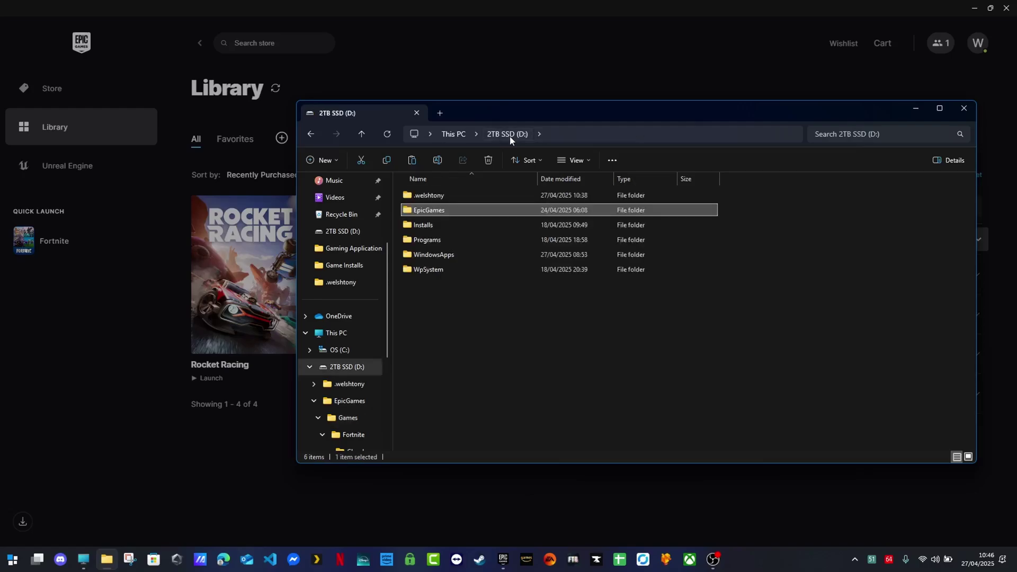
click(438, 197)
double_click(438, 197)
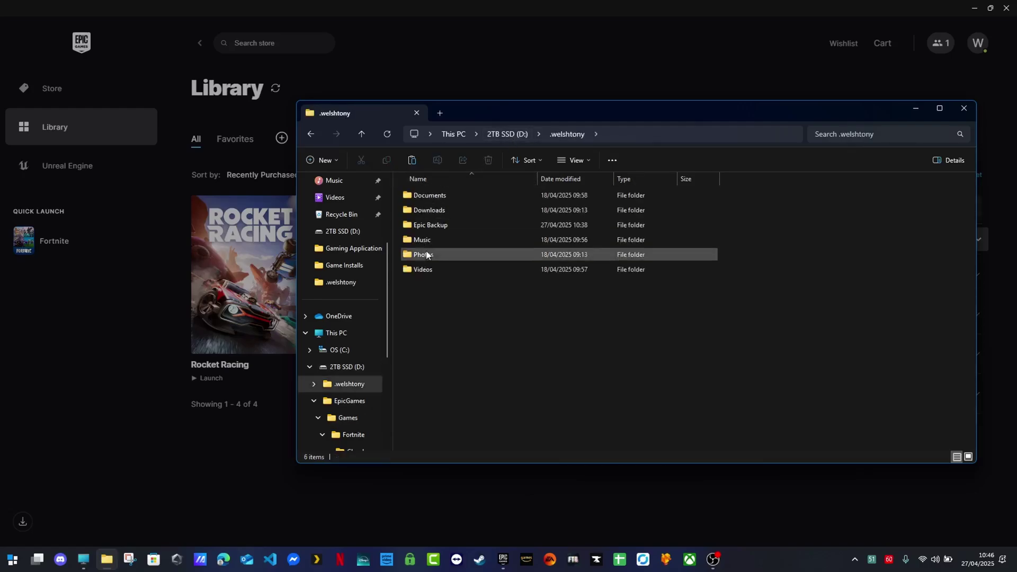
double_click(439, 229)
double_click(433, 195)
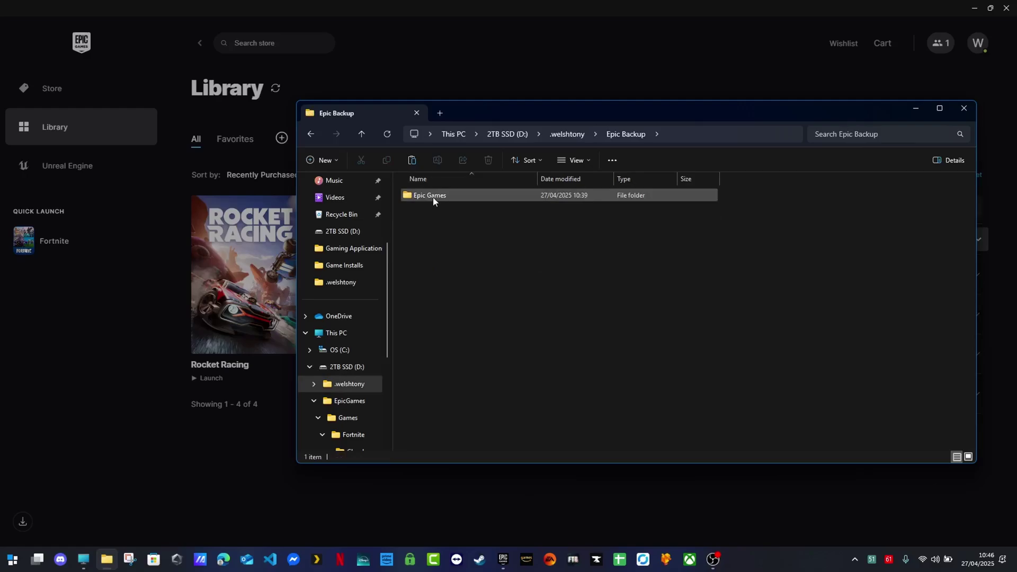
right_click(431, 243)
click(449, 263)
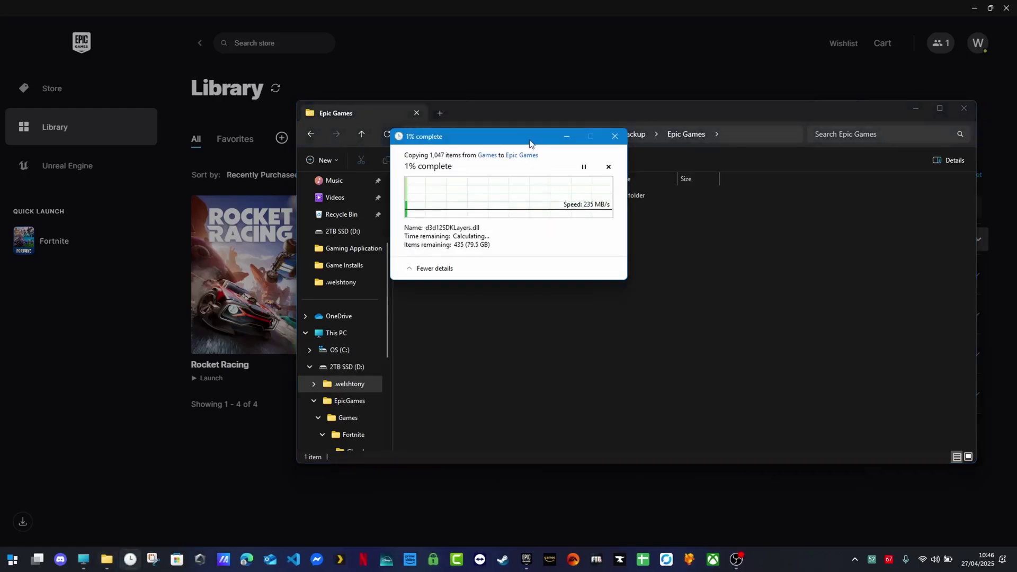
- Move the copy progress window aside while the Fortnite backup finishes
drag(477, 136, 489, 227)
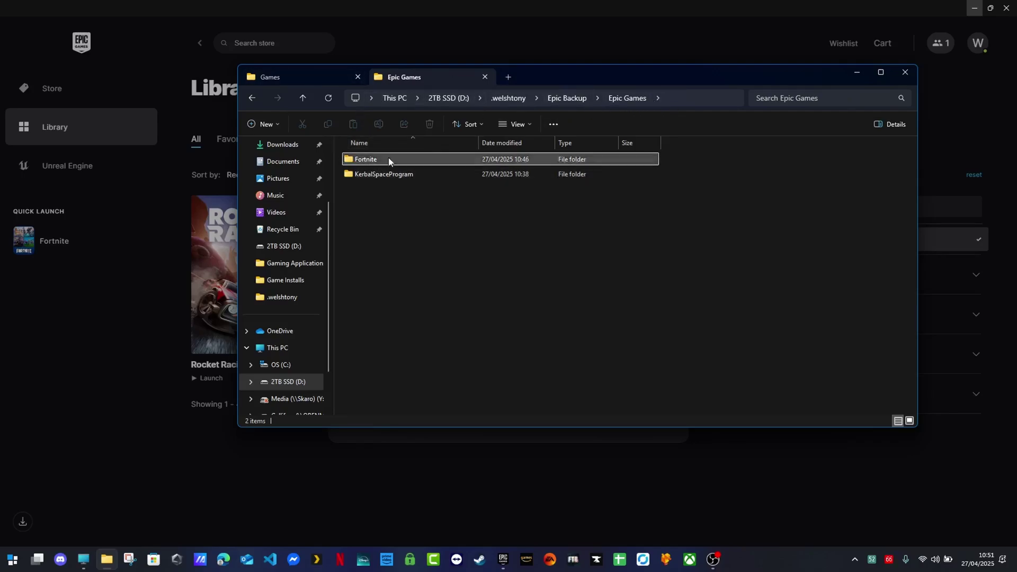
- Delete the original Fortnite folder in D:\EpicGames\Games
click(307, 77)
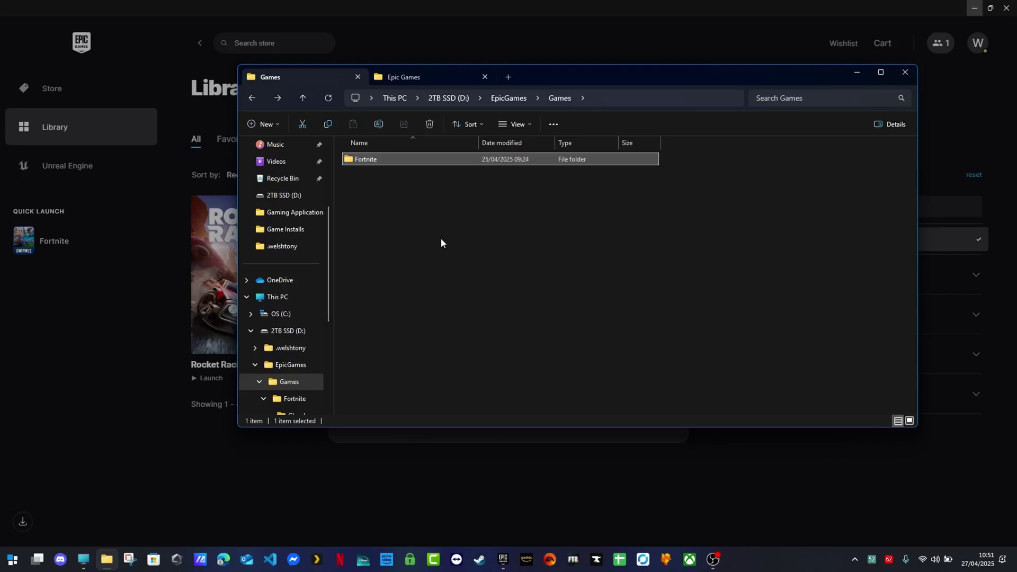
key(Delete)
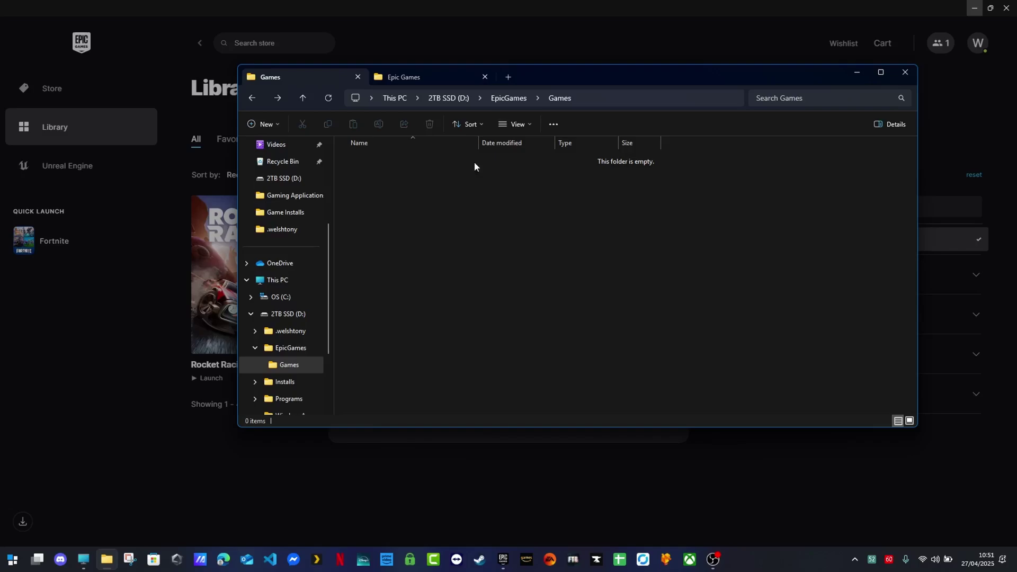
- Close Fortnite's Manage settings, exit the launcher from the tray, and start it again
click(466, 6)
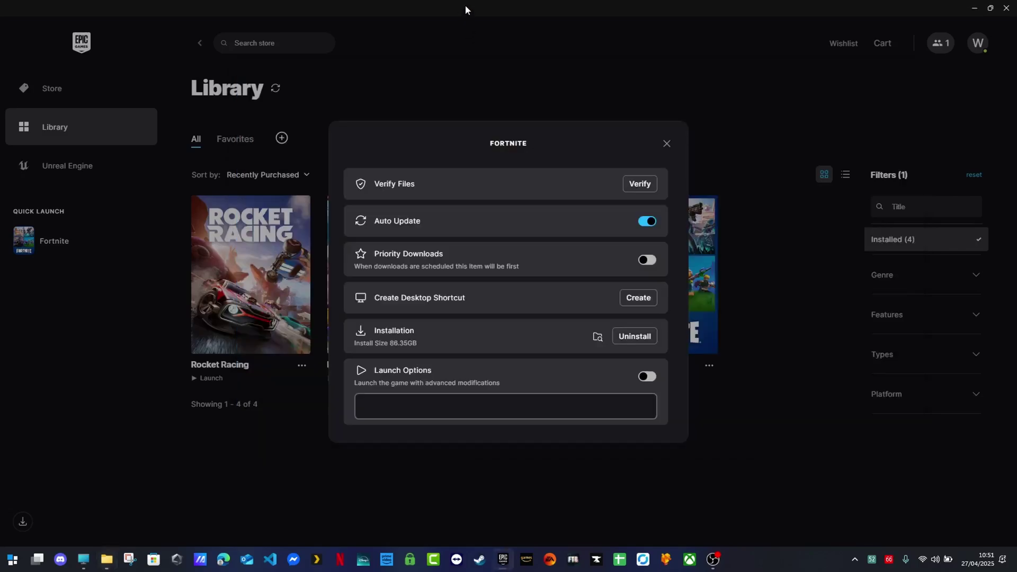
click(666, 142)
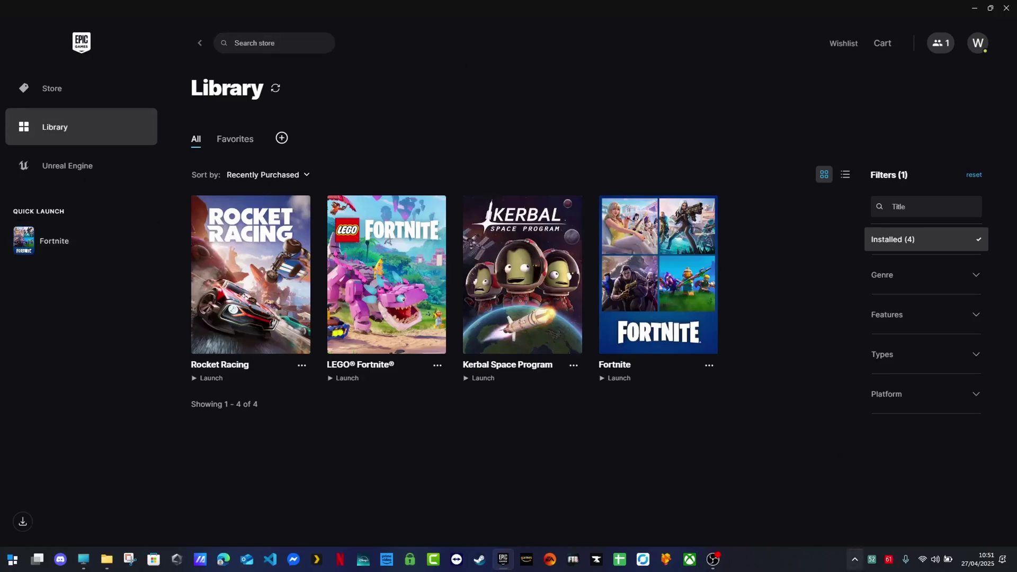
click(855, 562)
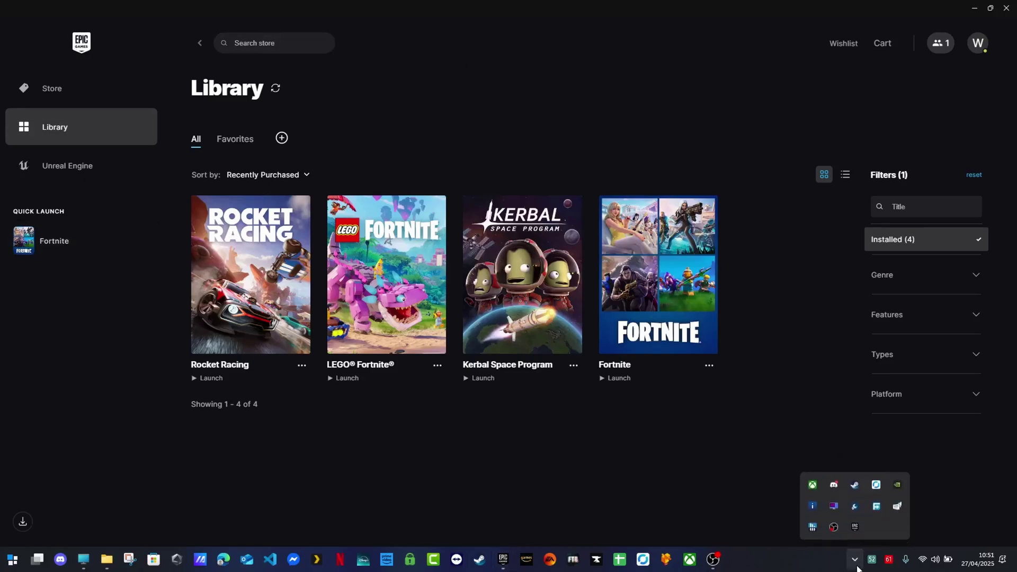
right_click(858, 528)
click(872, 521)
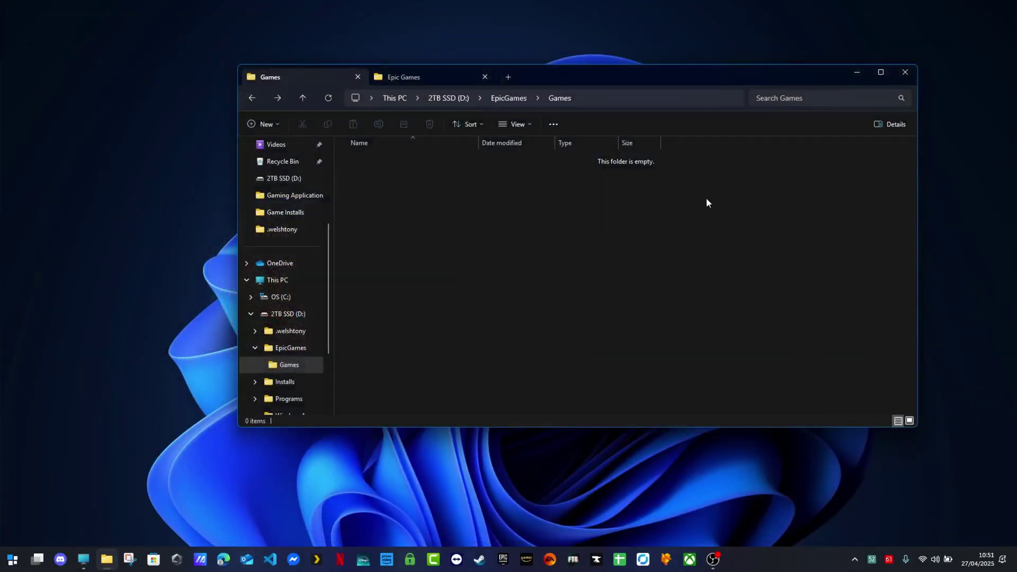
click(857, 72)
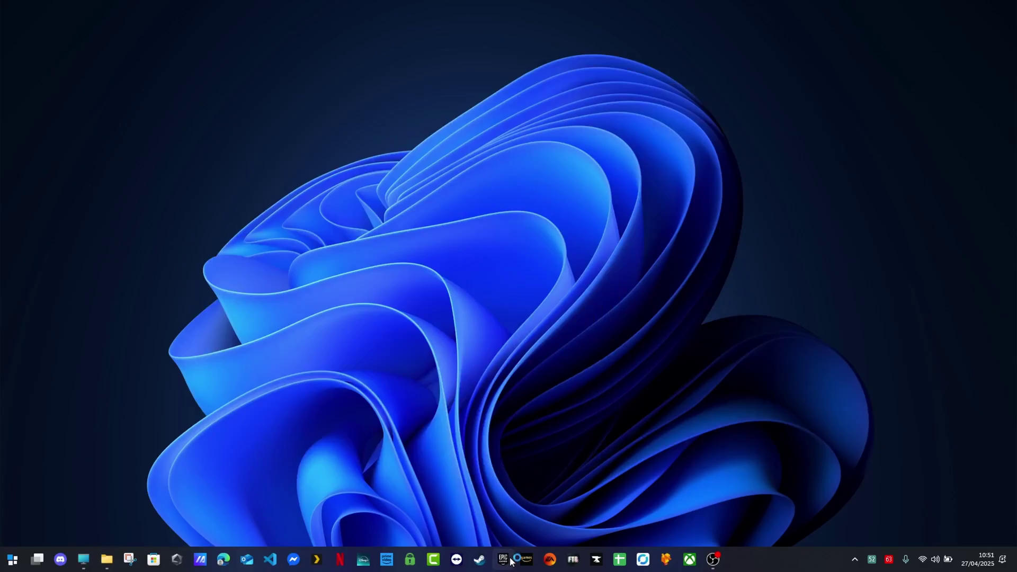
click(510, 560)
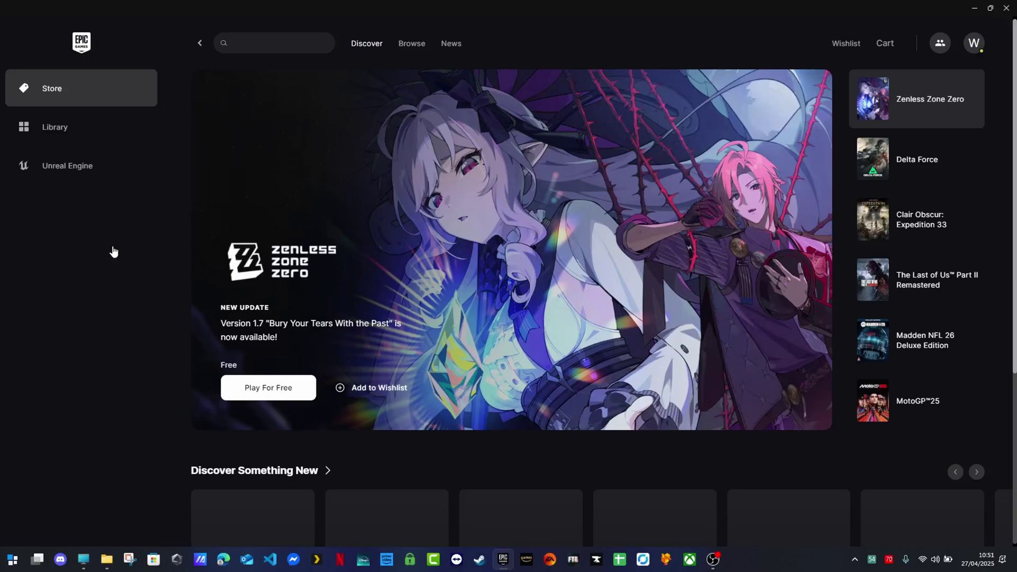
- Uninstall Fortnite from the Library and return to the installed games list
click(53, 134)
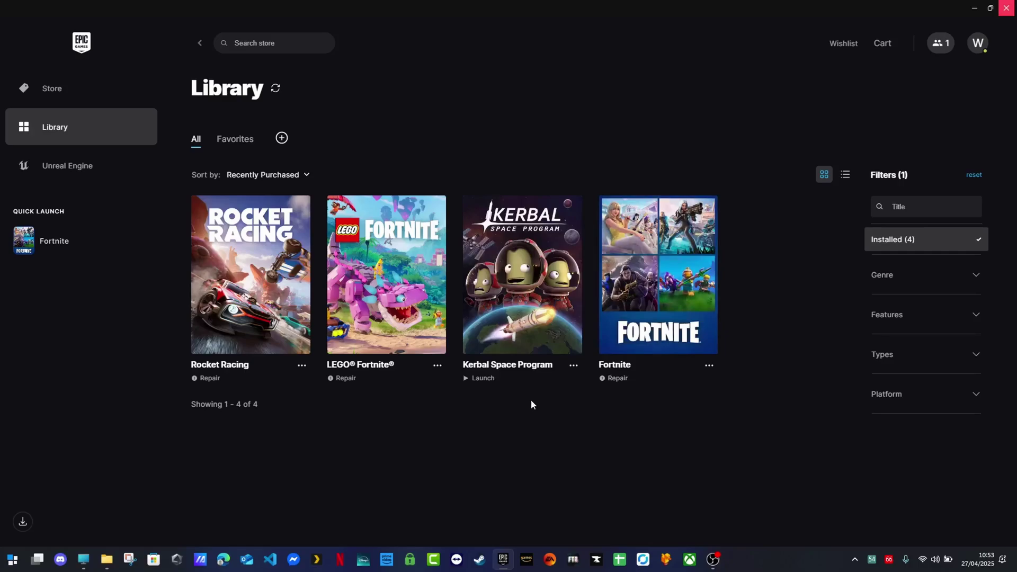
click(710, 366)
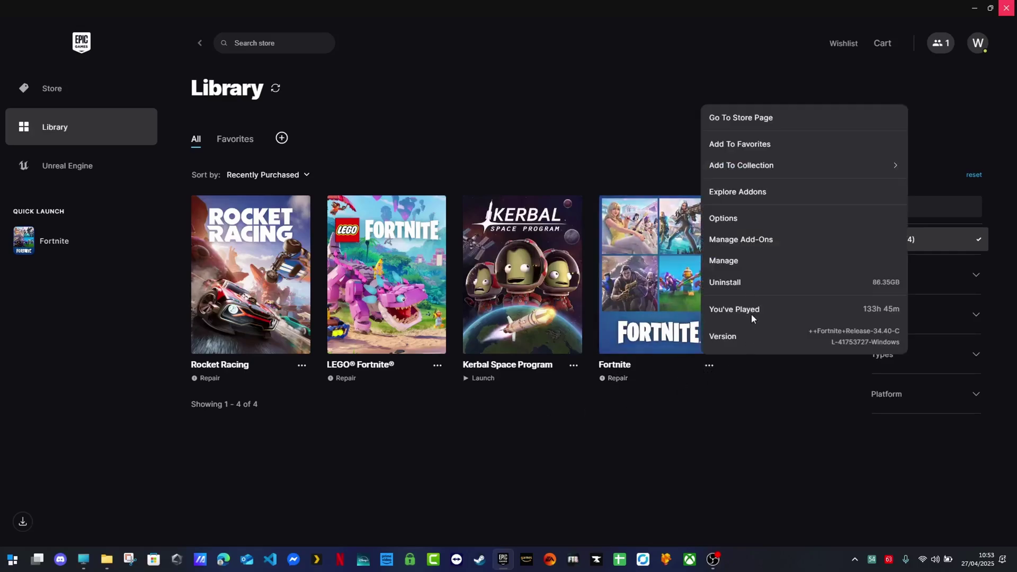
click(747, 289)
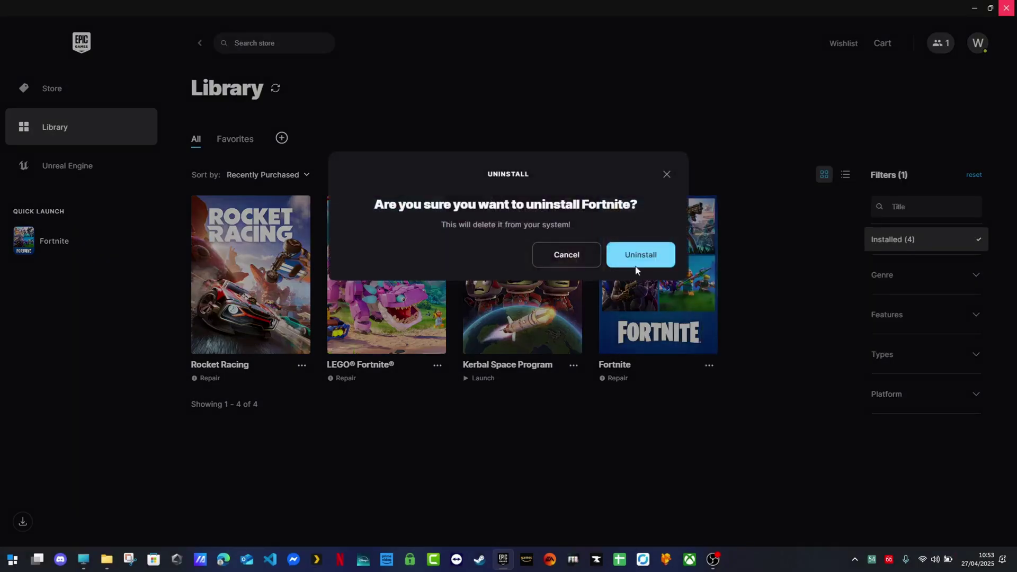
click(640, 254)
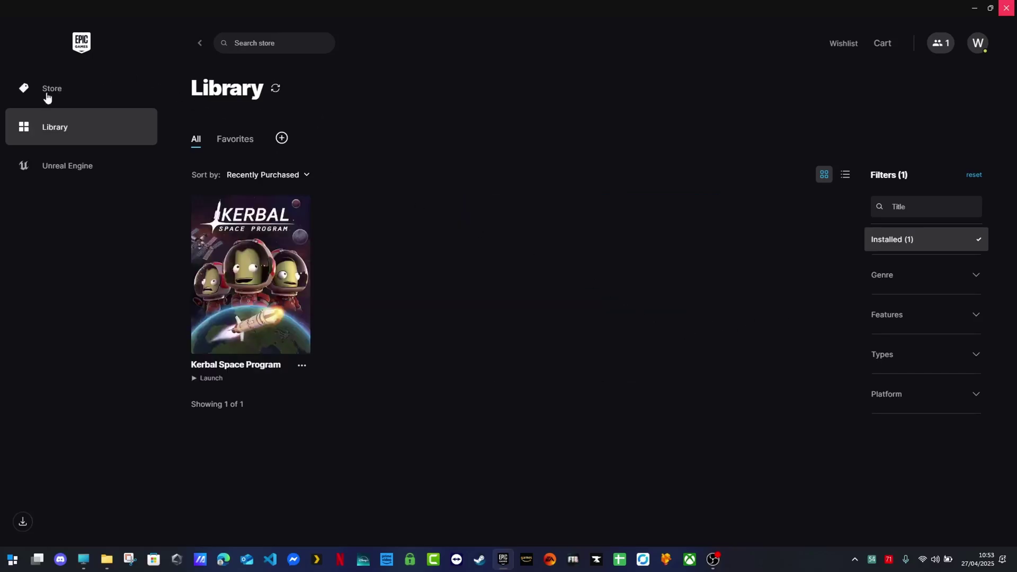
key(alt+Left)
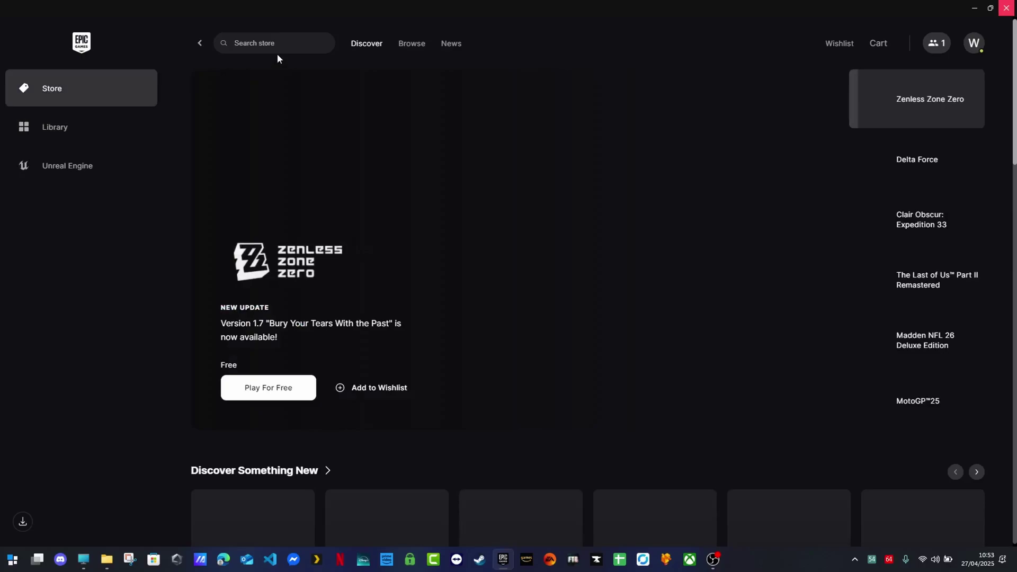
click(68, 136)
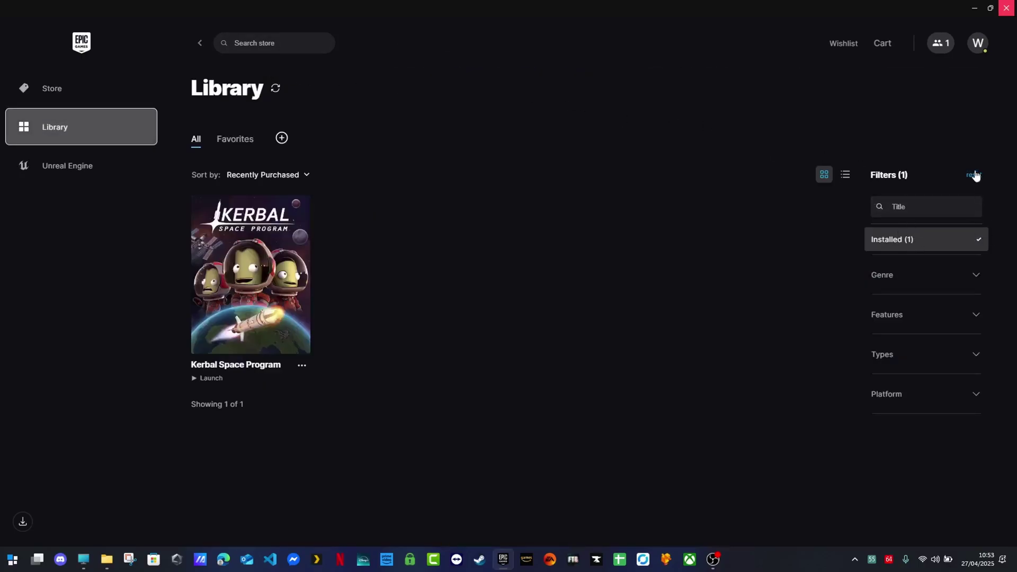
- Clear the Installed filter, search 'fort', and go to Fortnite's library entry
click(979, 242)
click(270, 42)
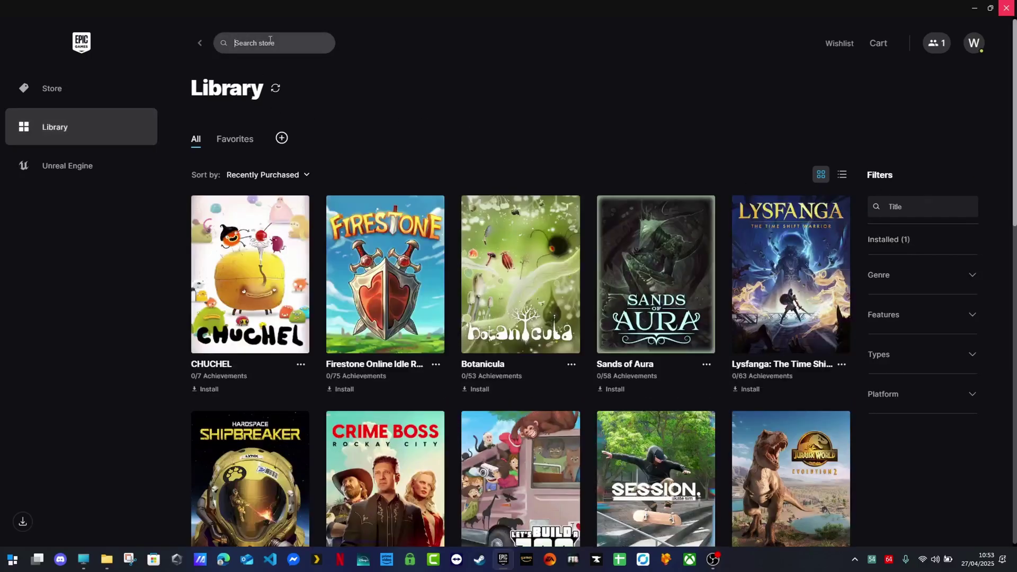
text(fort)
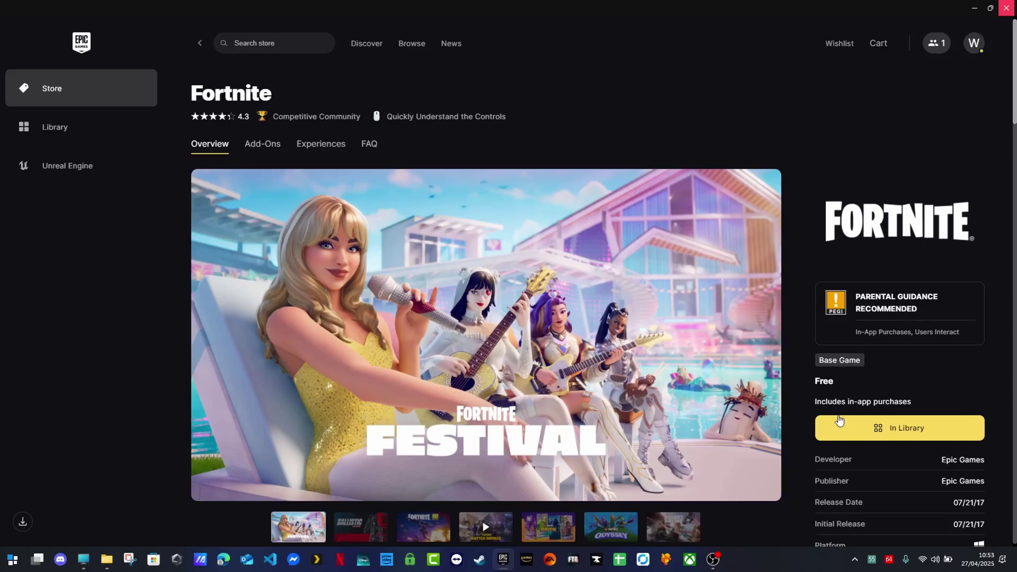
click(878, 424)
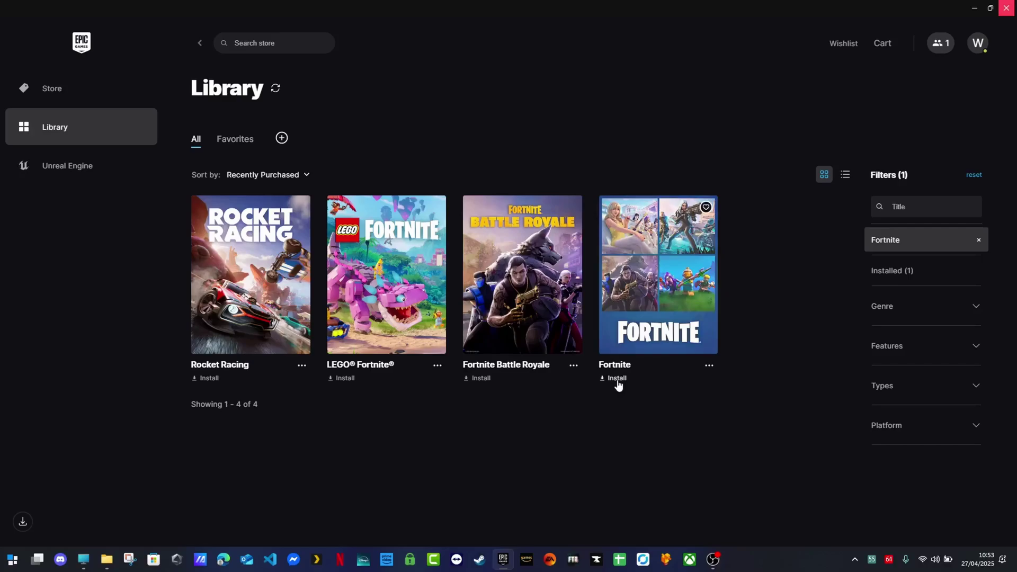
- Begin installing Fortnite and choose D:\Installs\Game Installs\EpicGames as its folder
click(617, 379)
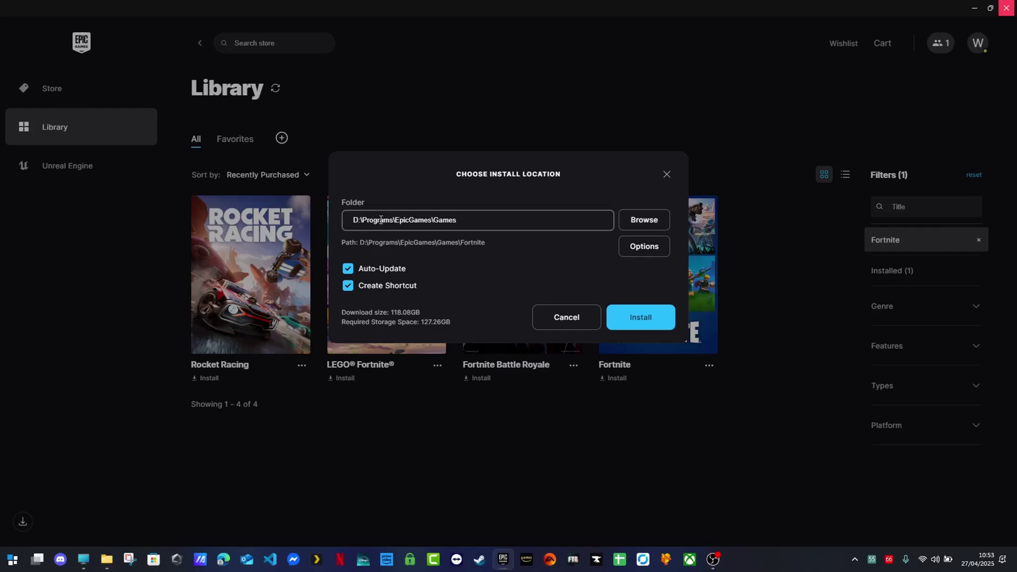
click(647, 220)
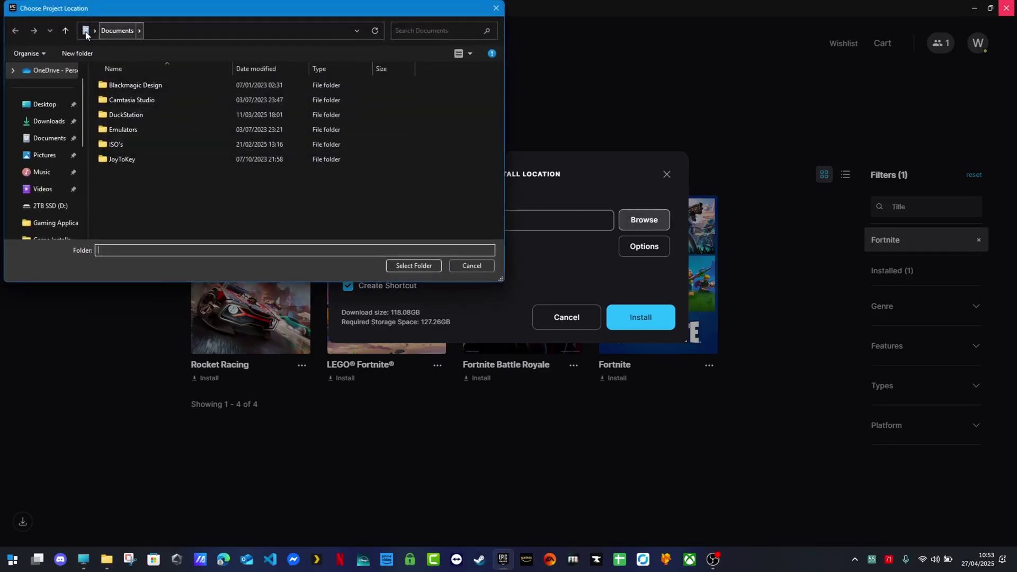
click(50, 205)
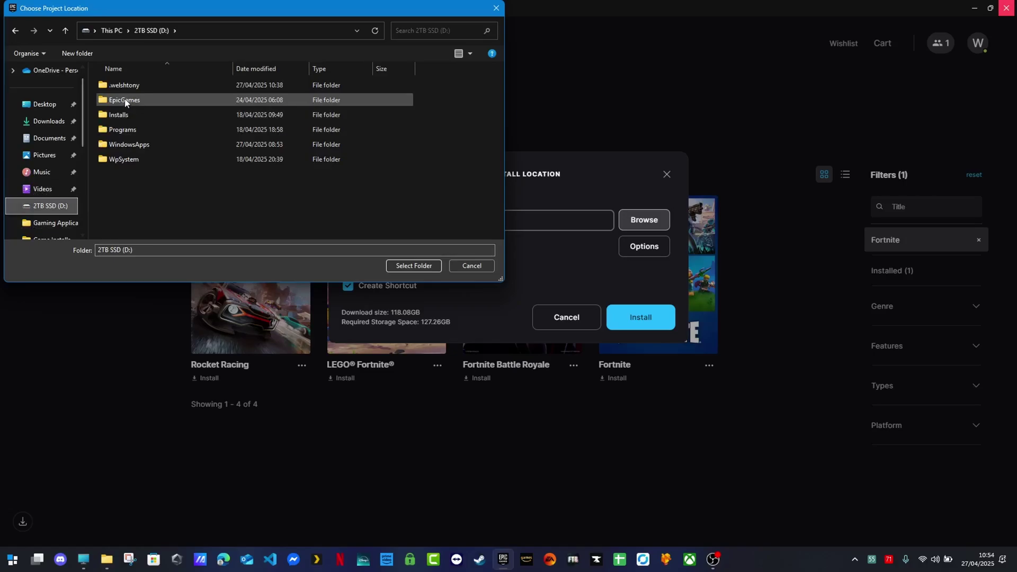
double_click(132, 113)
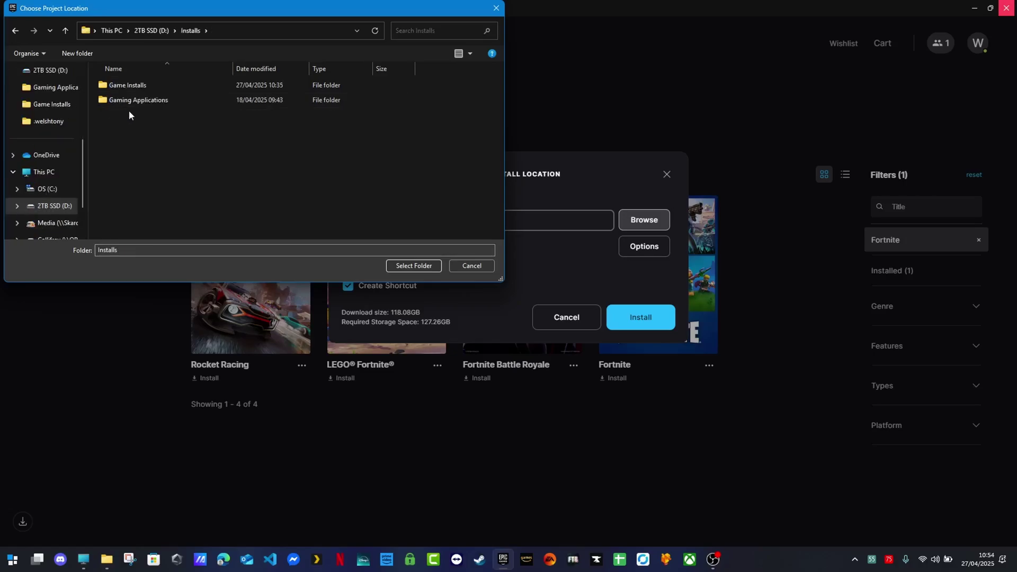
double_click(129, 84)
double_click(127, 85)
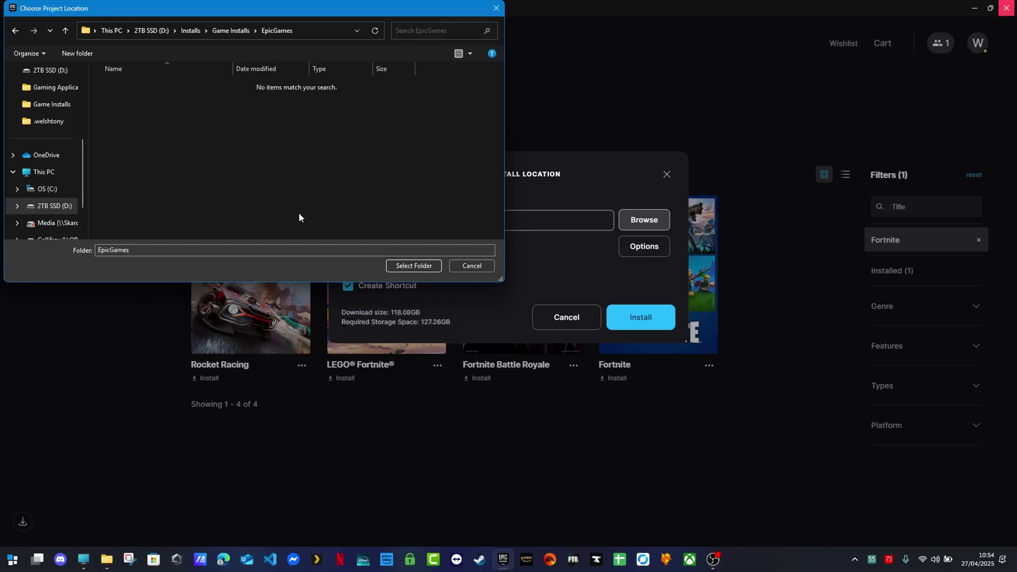
click(409, 267)
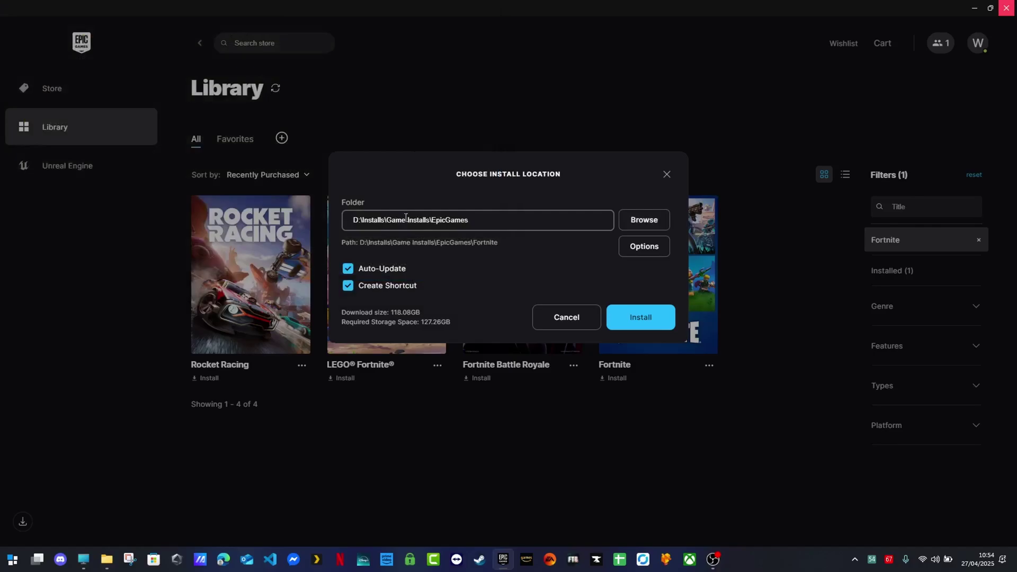
- Start the Fortnite download, pause it immediately, and bring up the launcher's tray menu
click(640, 313)
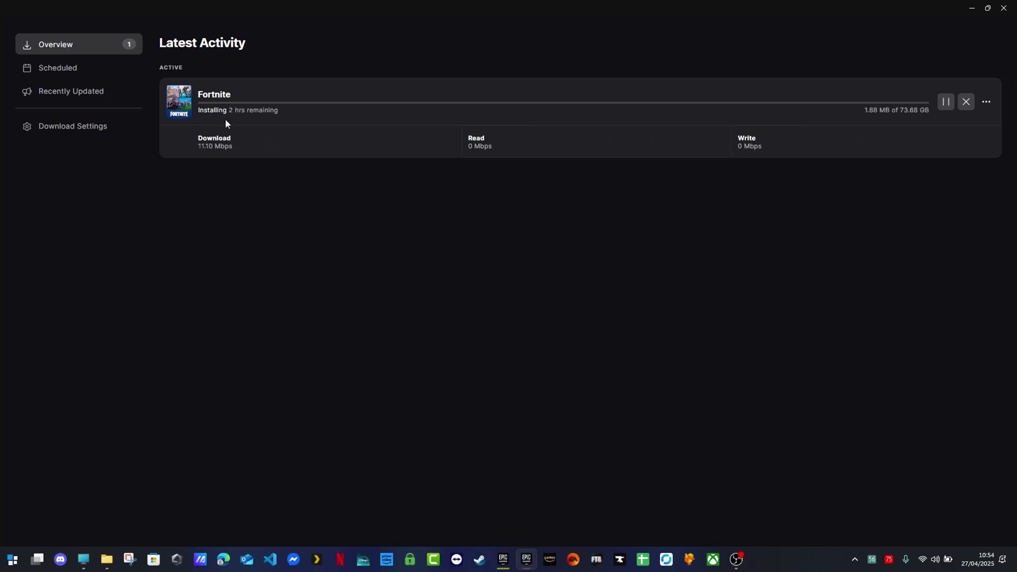
click(946, 105)
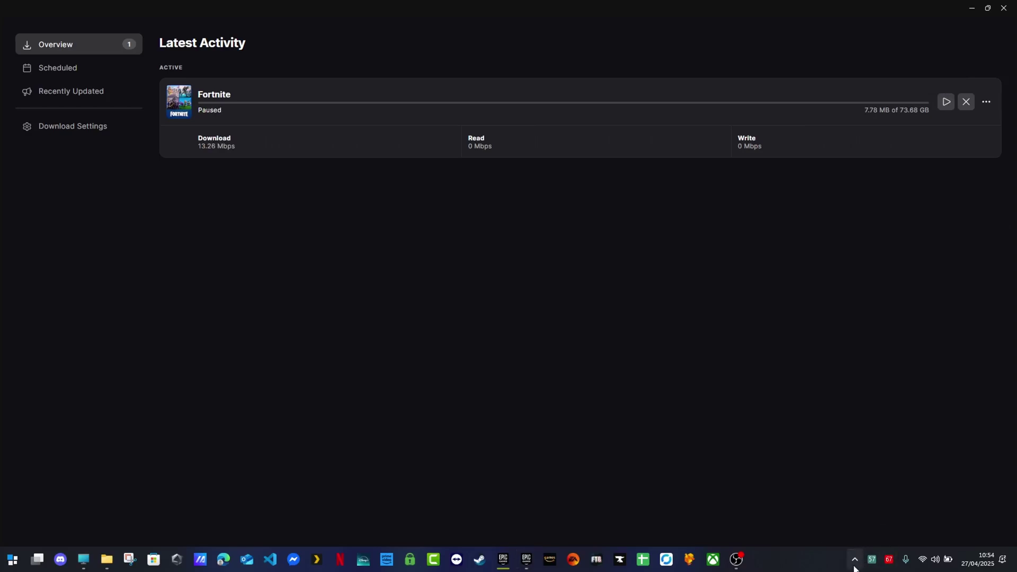
click(854, 560)
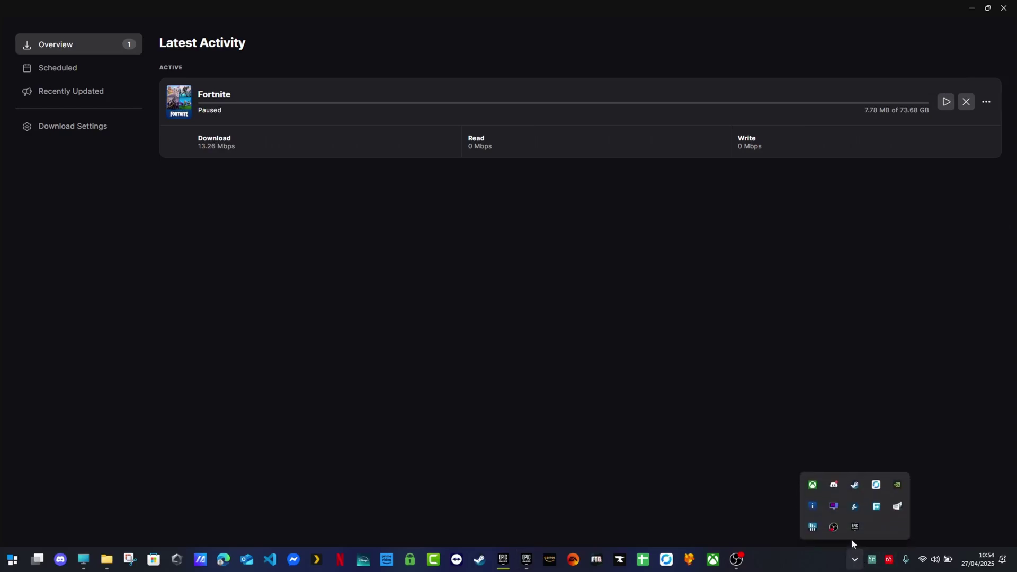
right_click(854, 526)
- Quit the launcher and copy the backed-up Fortnite folder from Epic Backup\Epic Games
click(860, 516)
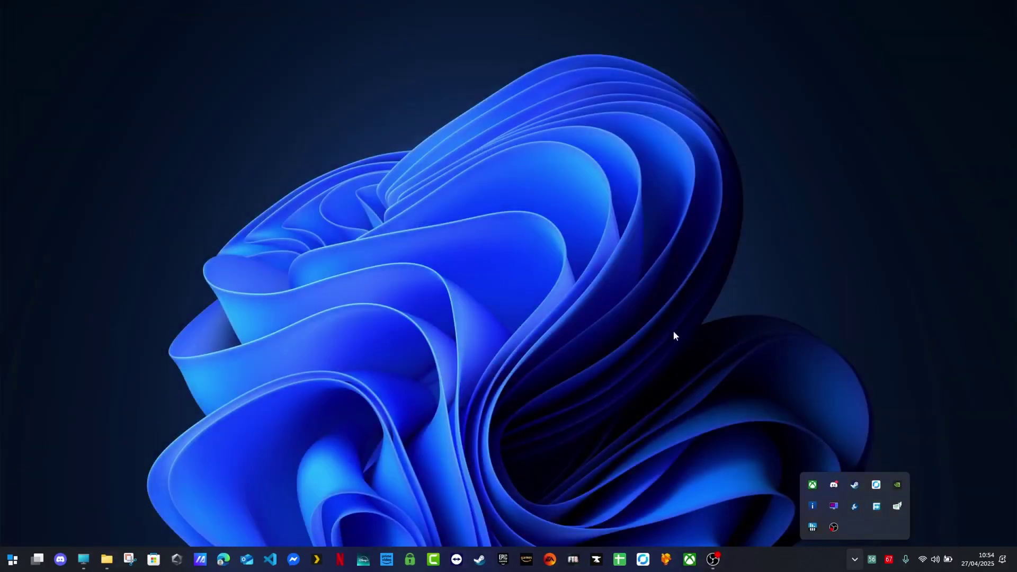
click(106, 560)
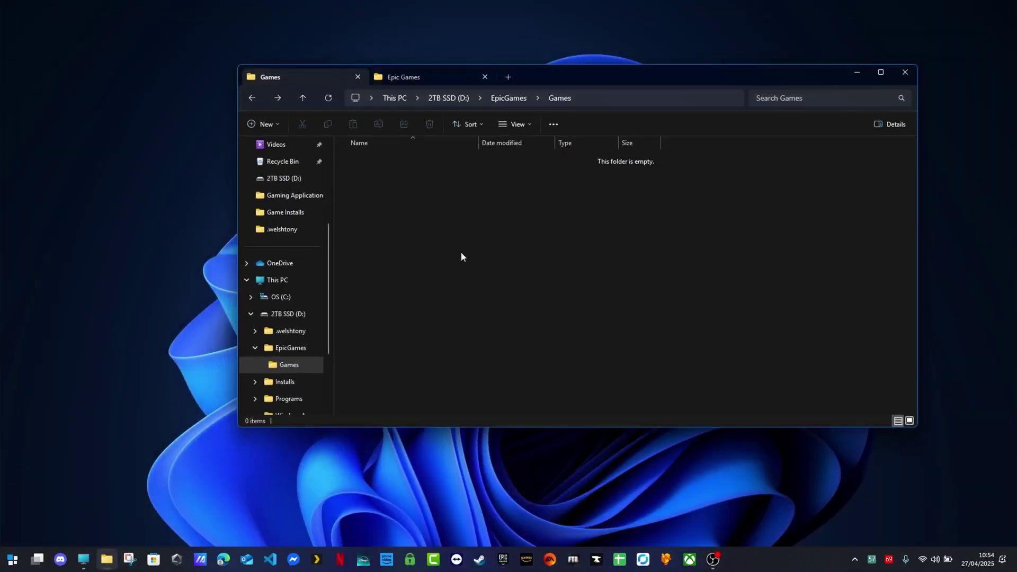
click(420, 77)
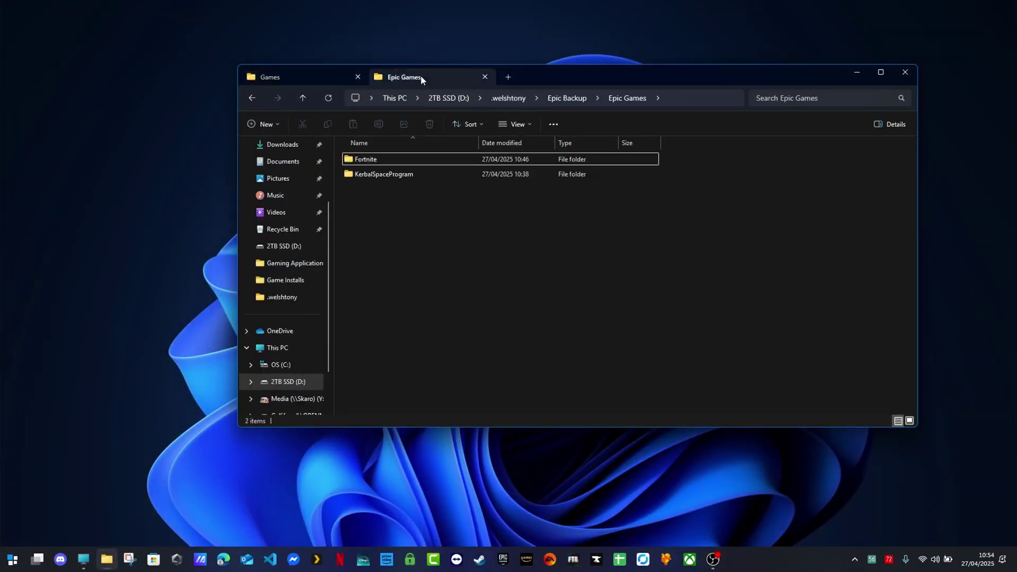
right_click(369, 161)
click(418, 177)
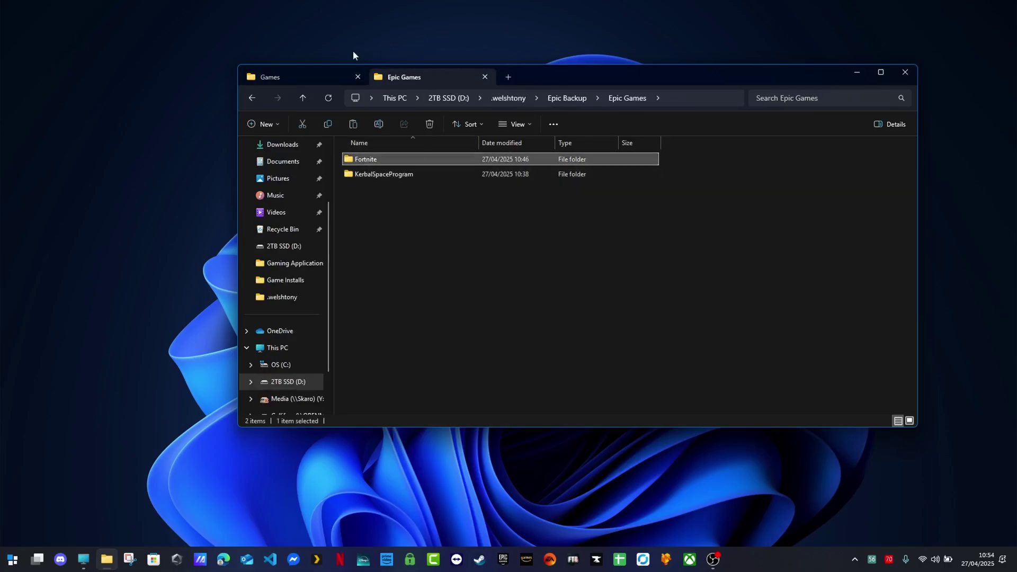
- Paste it into D:\Installs\Game Installs\EpicGames over the new Fortnite folder
click(307, 78)
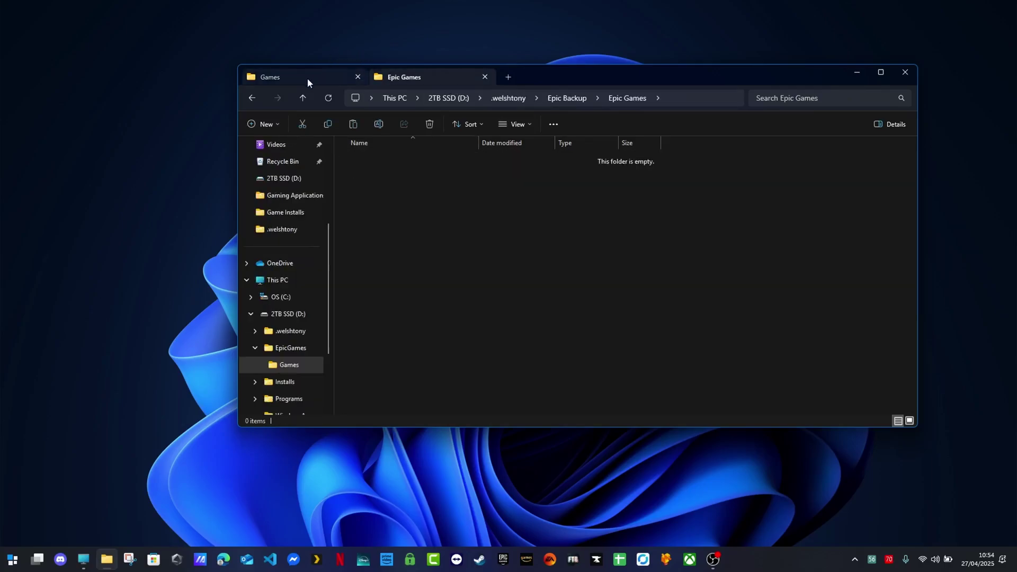
click(439, 98)
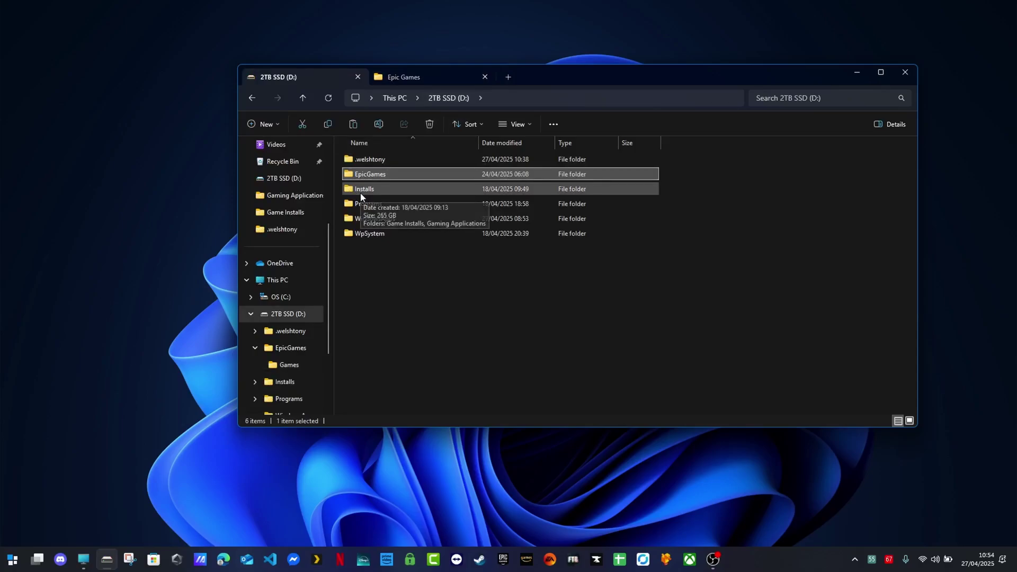
double_click(363, 195)
double_click(375, 162)
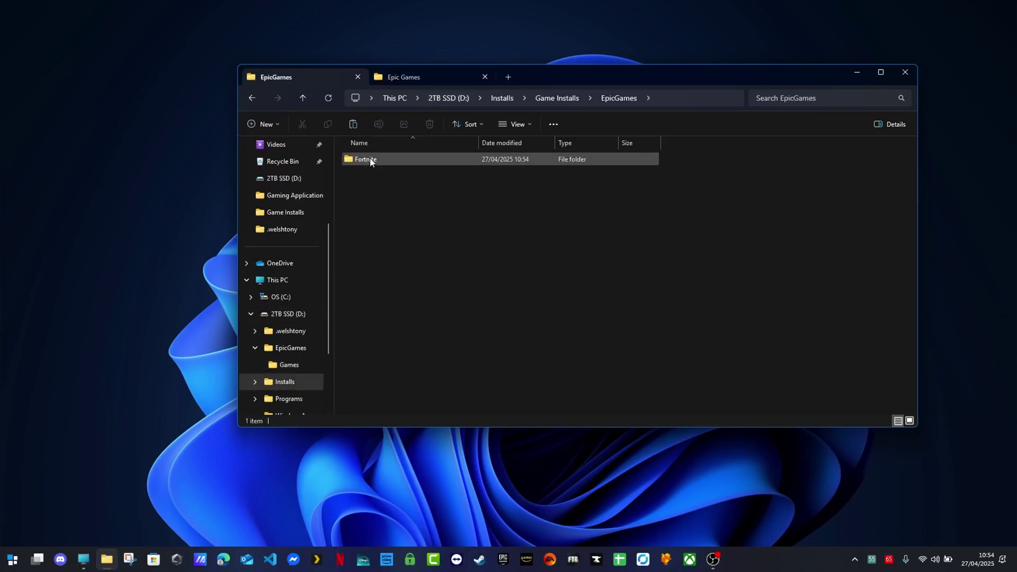
double_click(356, 159)
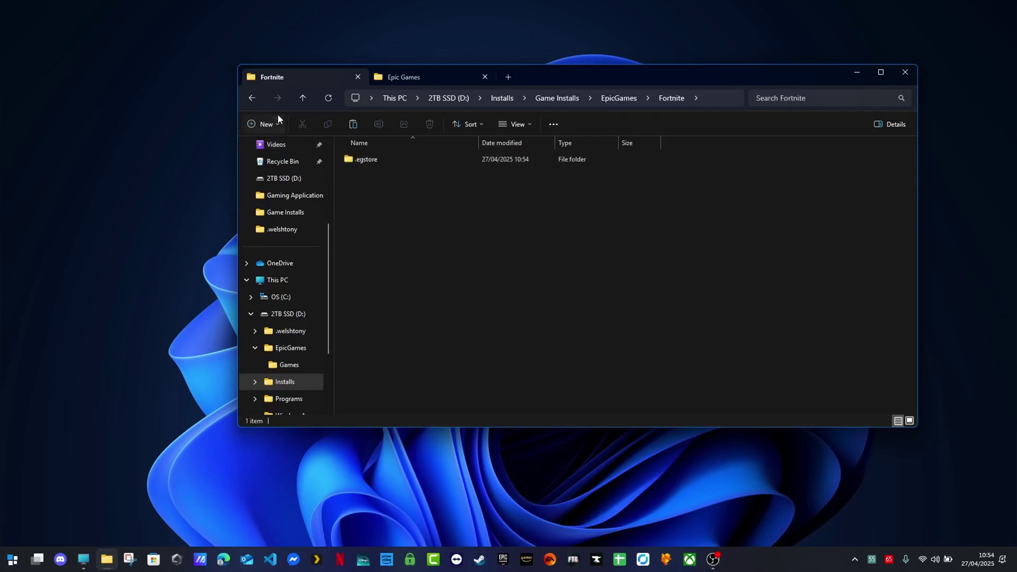
click(253, 98)
click(380, 186)
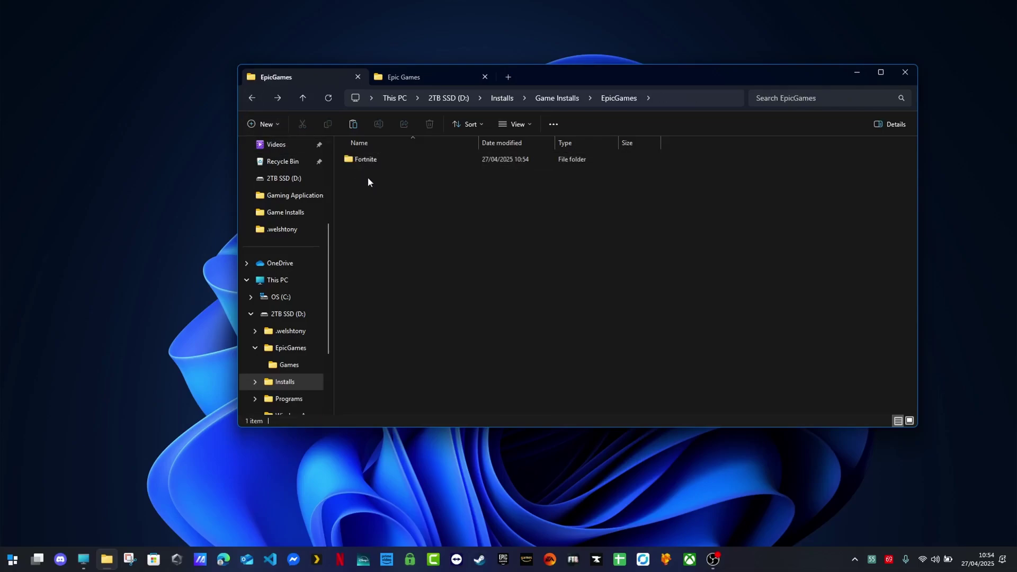
right_click(367, 177)
click(383, 195)
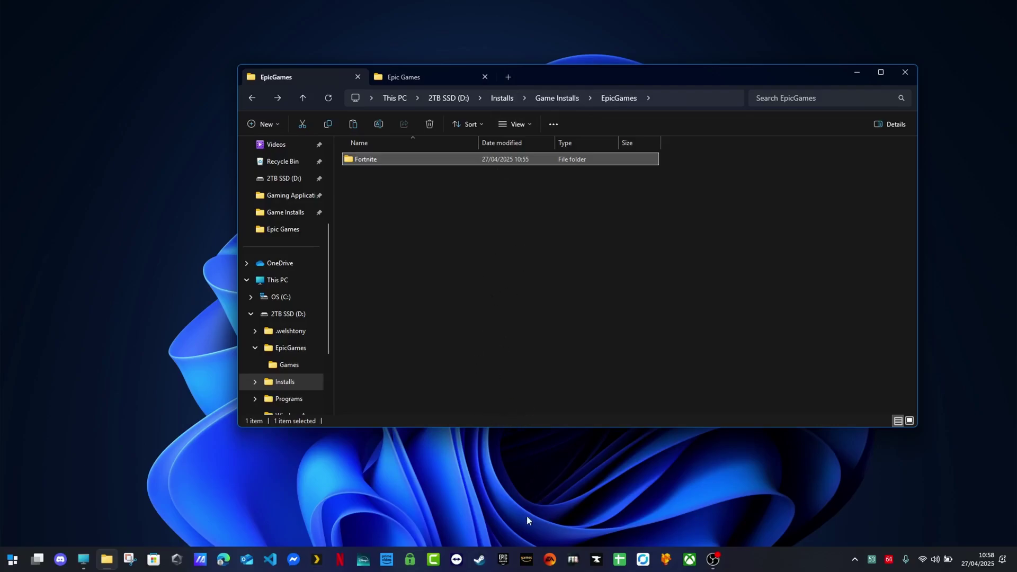
- Reopen the Epic Games Launcher and go to the Library so the Fortnite install resumes and verifies
click(504, 559)
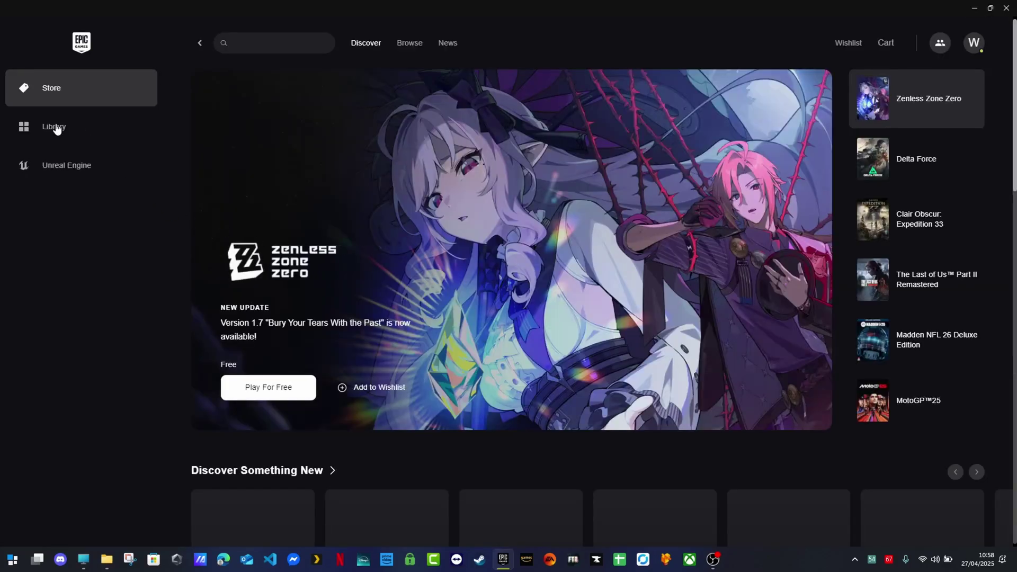
click(56, 129)
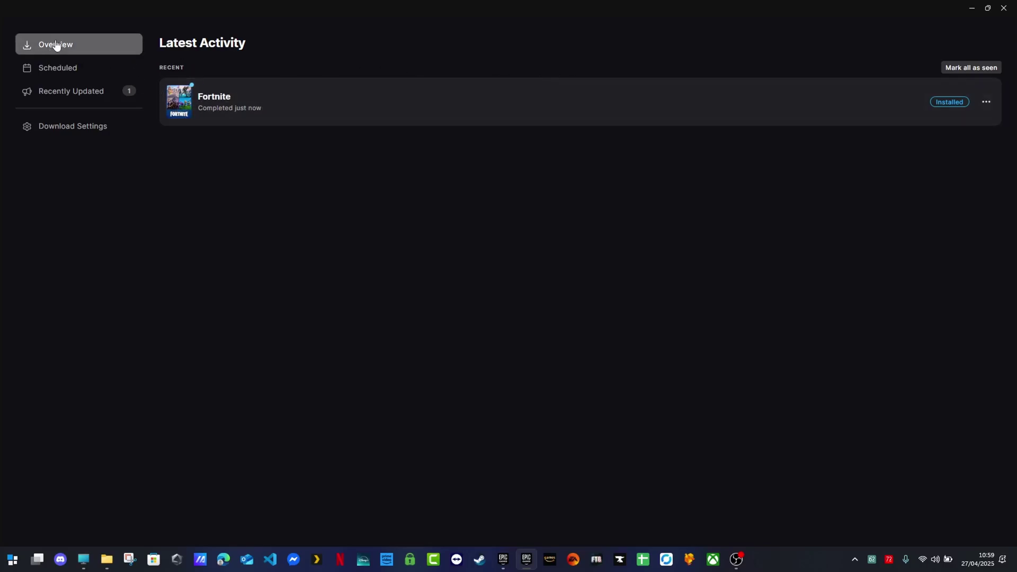
- Close the Download Manager window to return to the Library showing Fortnite ready to Launch
mouse_move(527, 560)
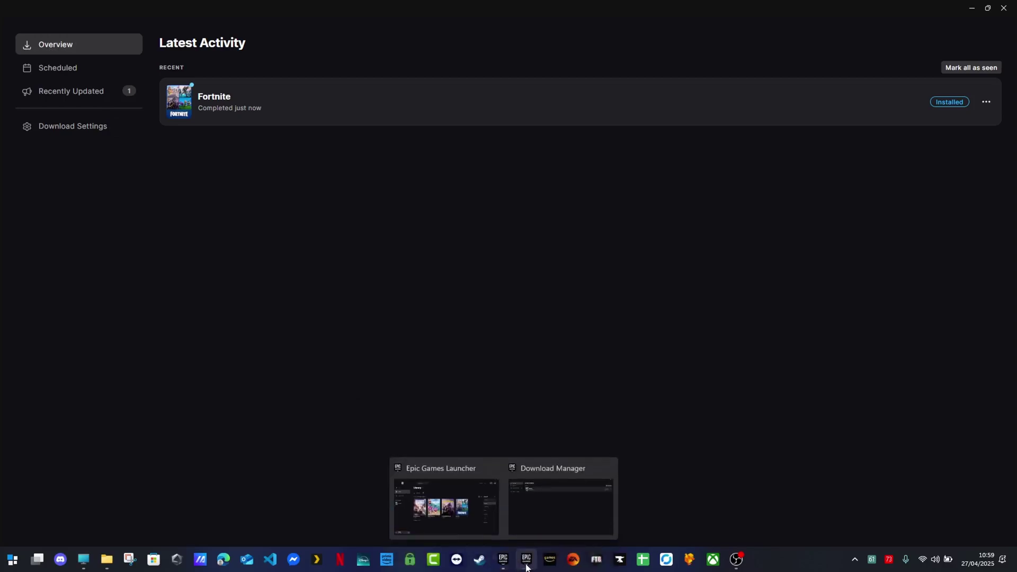
click(1013, 9)
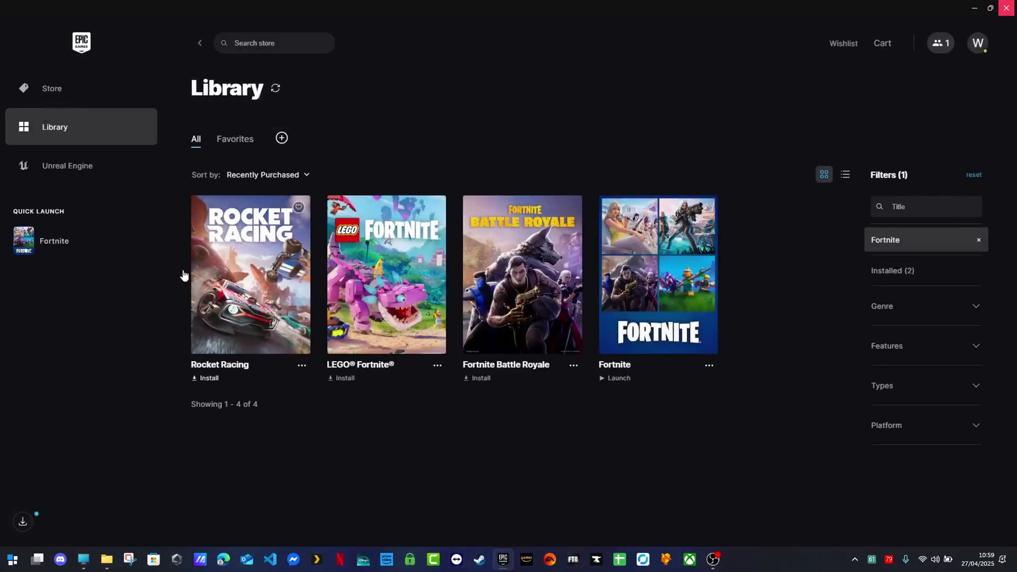